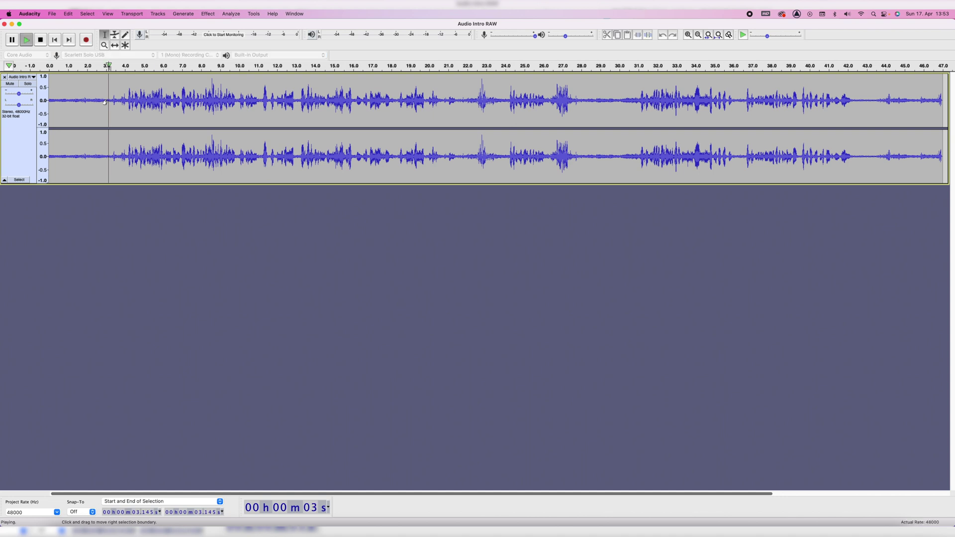
Stop playback and capture a noise profile from the silent 0–3.26 s opening with Get Noise Profile
key("shift+Home")
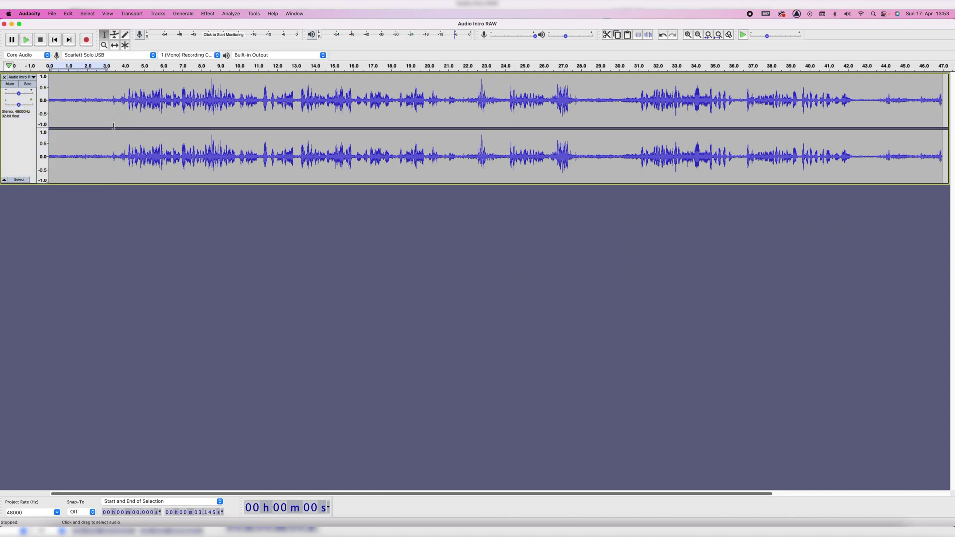
key("shift+Home")
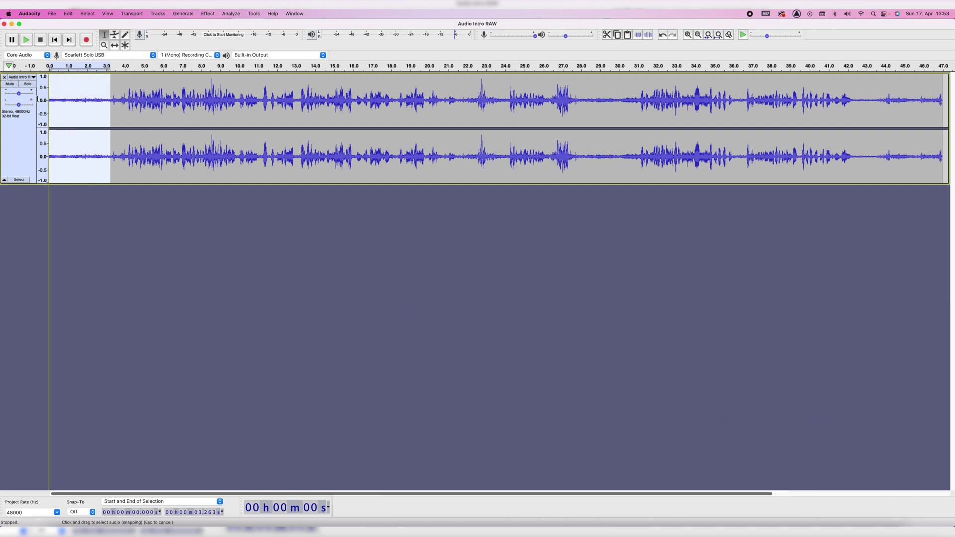
left_click(214, 14)
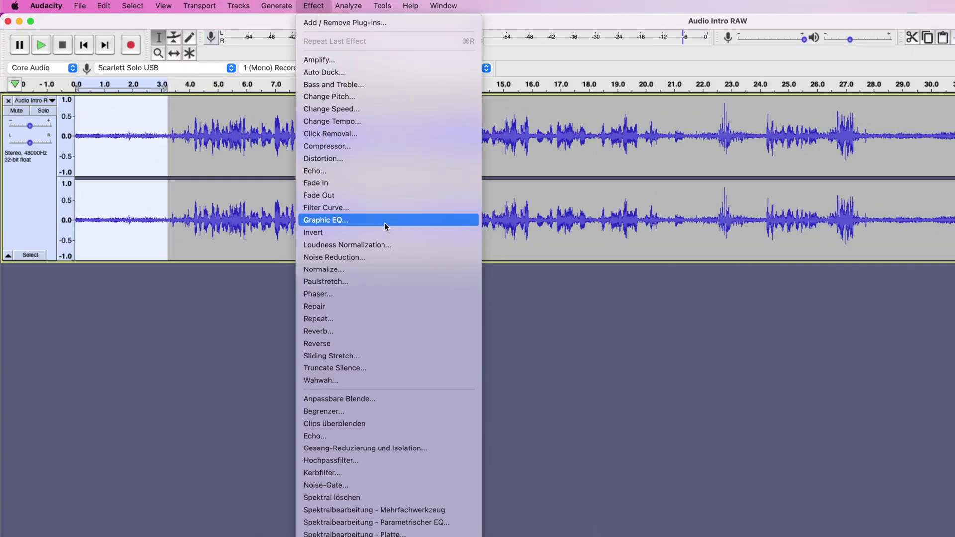
left_click(390, 257)
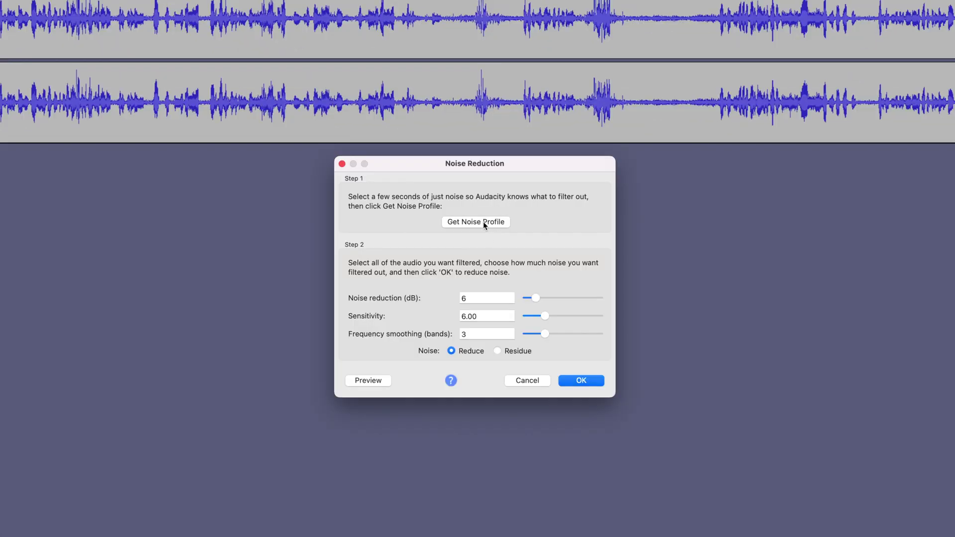
left_click(727, 350)
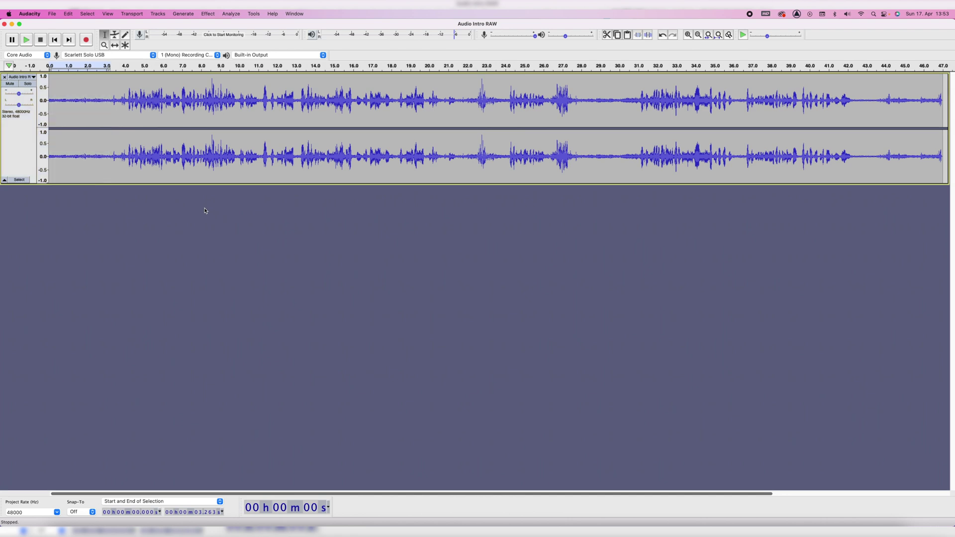
Apply Noise Reduction at 6 dB, sensitivity 6.00, 3 bands to the whole track, then place the cursor near 2.6 s
key("super+a")
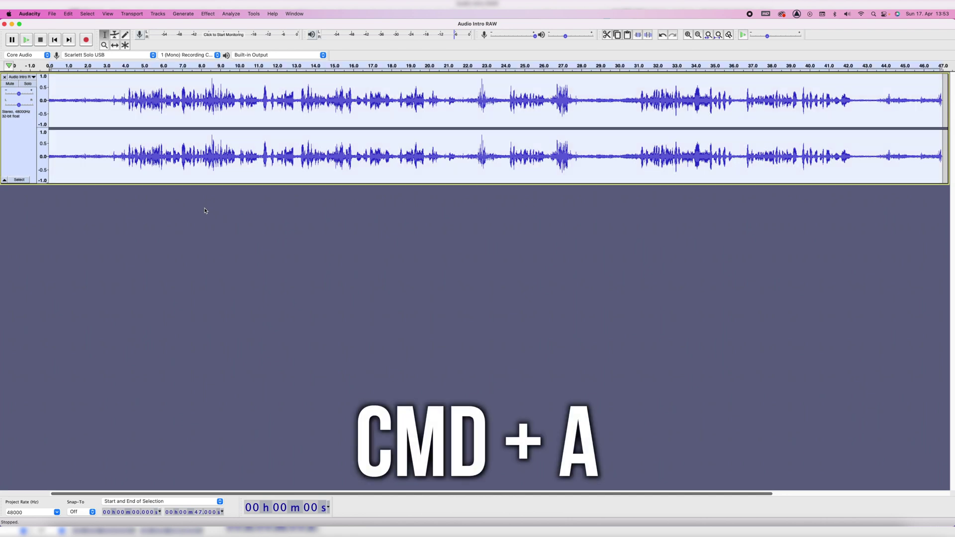
left_click(208, 13)
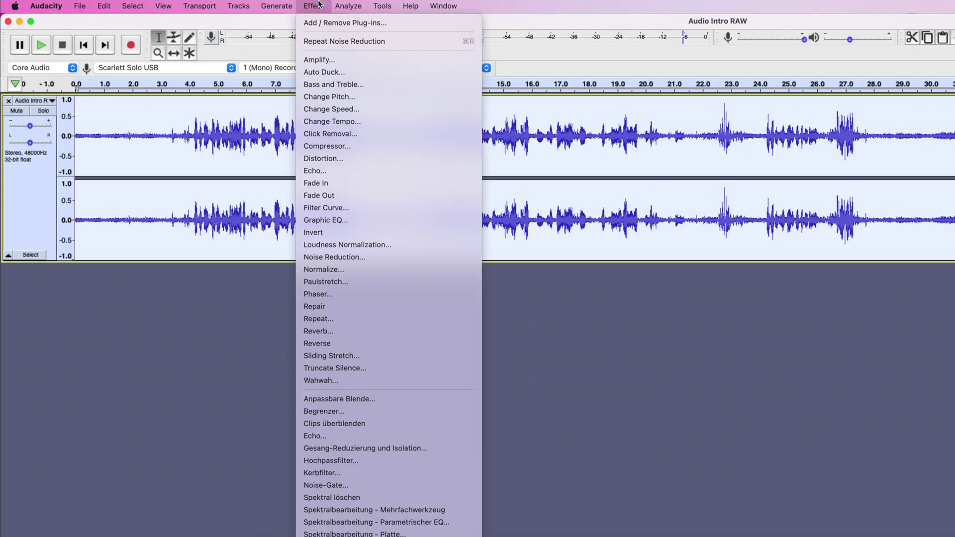
left_click(358, 258)
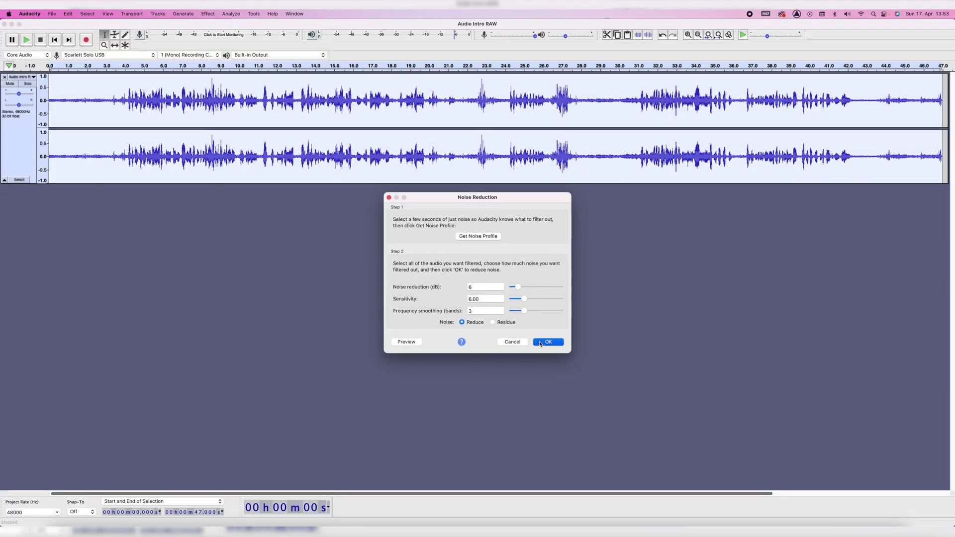
left_click(540, 344)
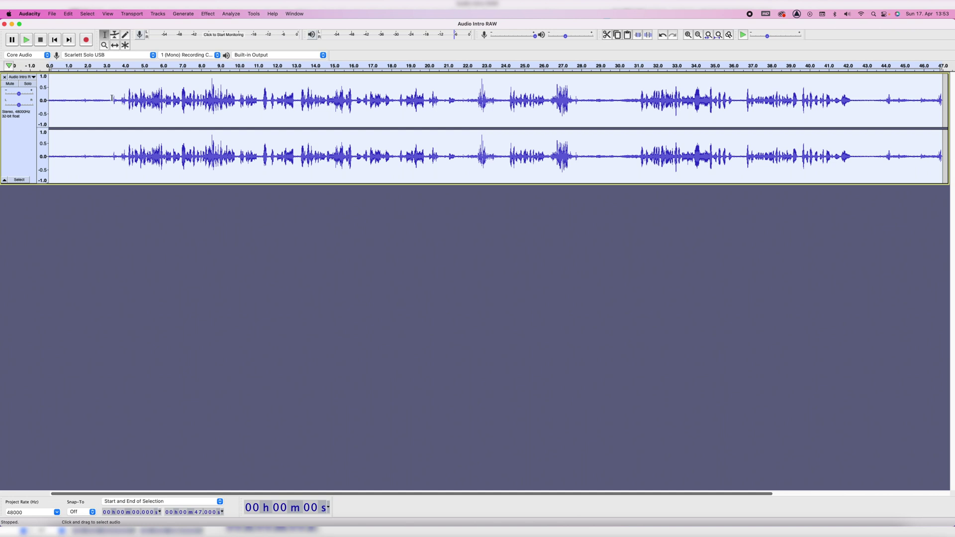
left_click(111, 99)
left_click(98, 100)
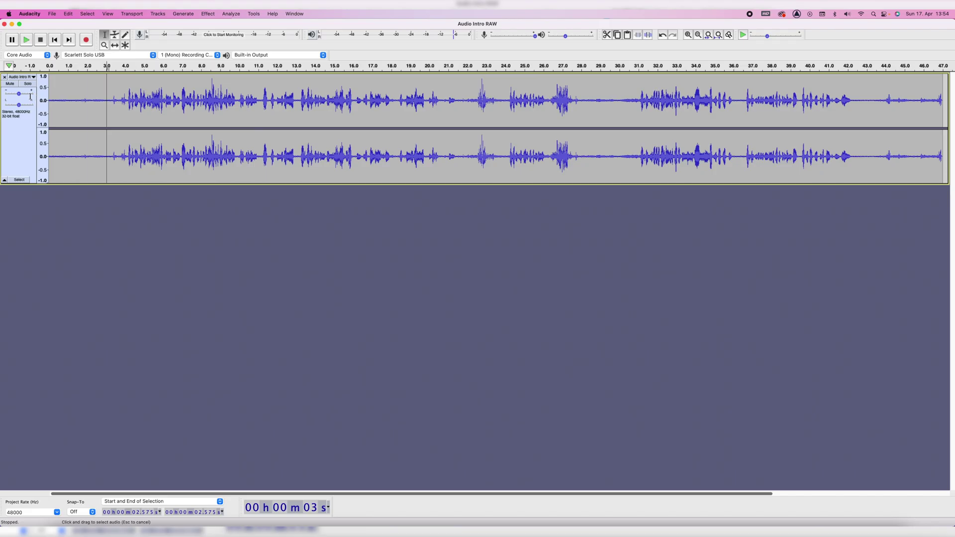
Capture a new noise profile from the silent first three seconds
left_click_drag(107, 100, 48, 100)
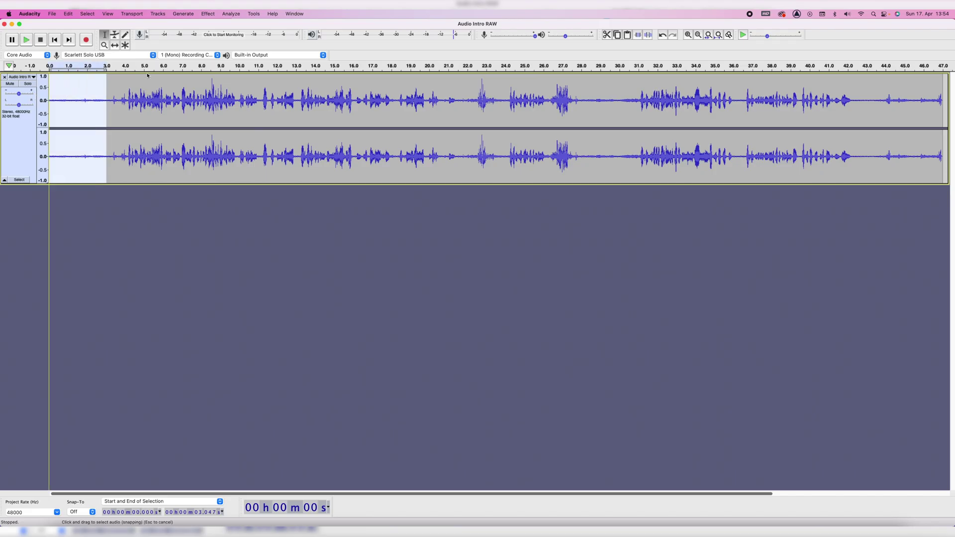
left_click(207, 14)
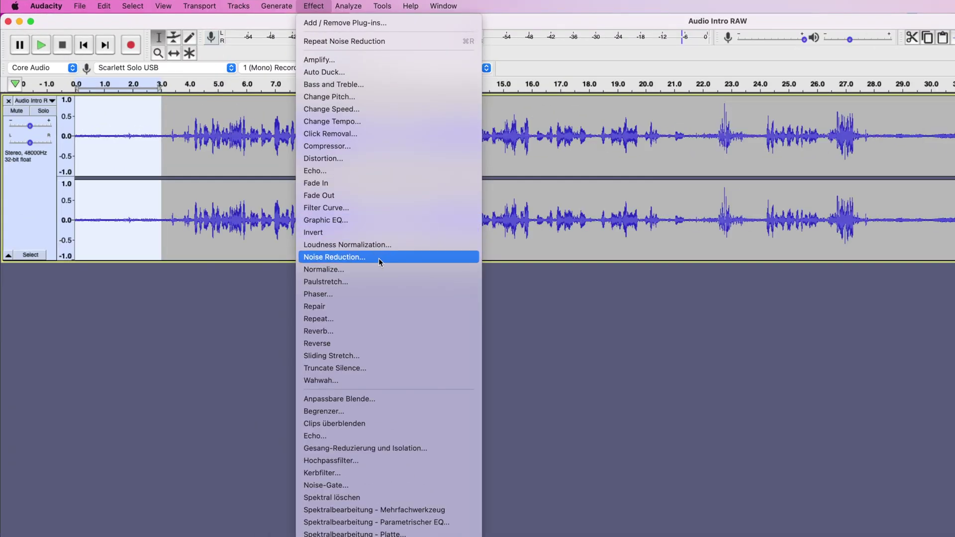
left_click(379, 258)
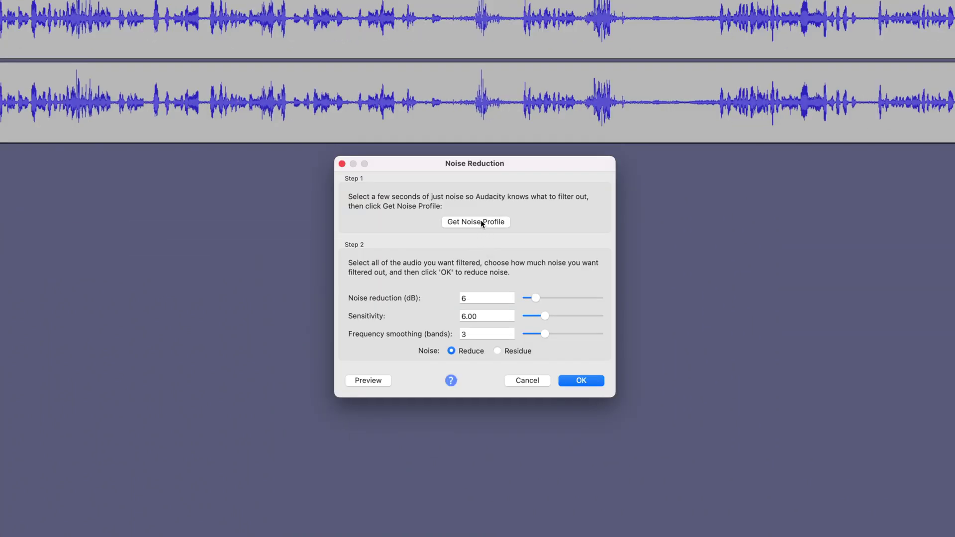
left_click(725, 341)
Apply Noise Reduction to the whole 47-second track
double_click(157, 63)
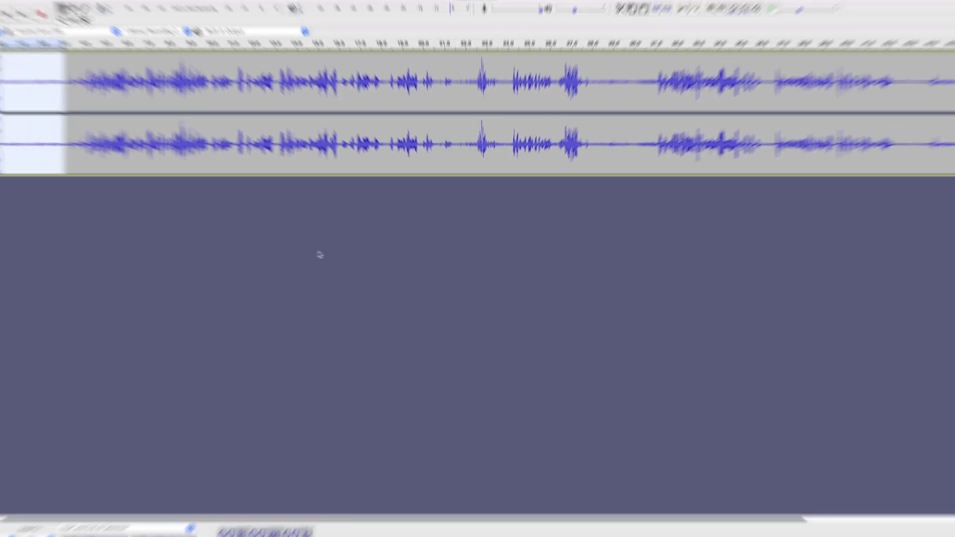
left_click(208, 13)
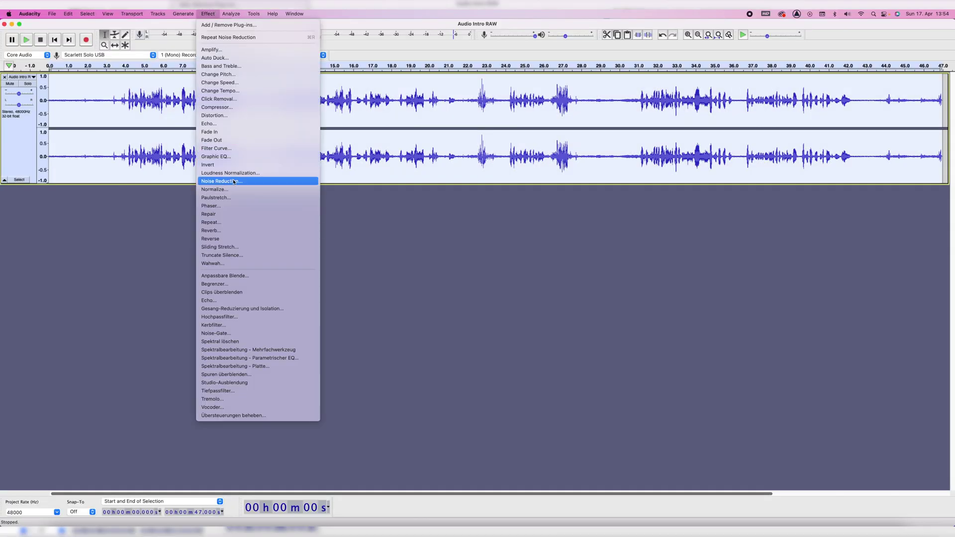
left_click(251, 182)
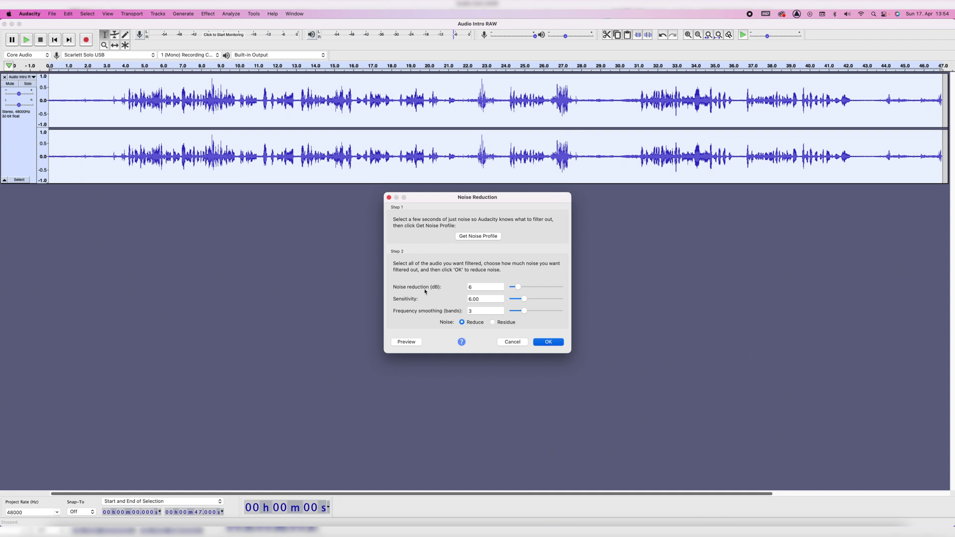
left_click(542, 342)
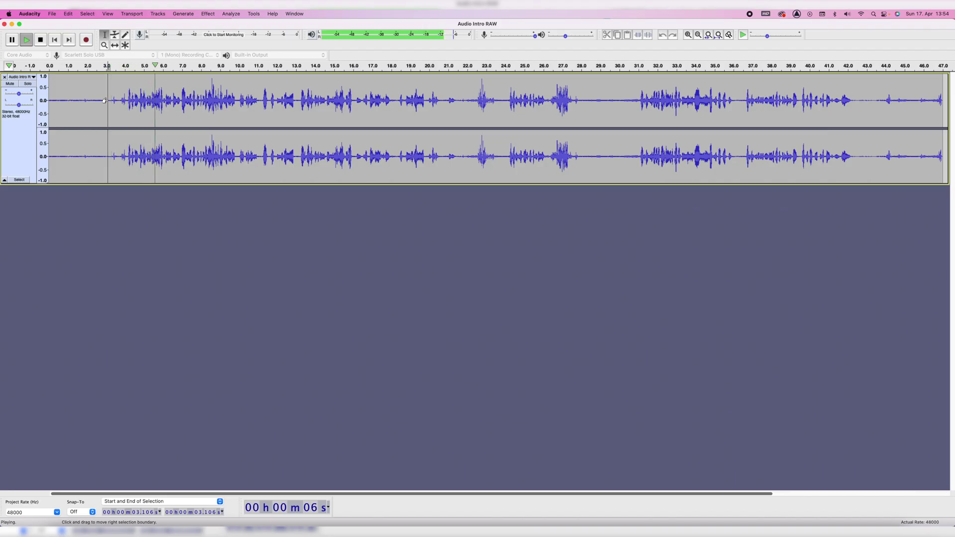
Stop playback, apply Noise Reduction once more, and play the cleaned recording from about 3.9 seconds
key("space")
left_click_drag(106, 99, 45, 100)
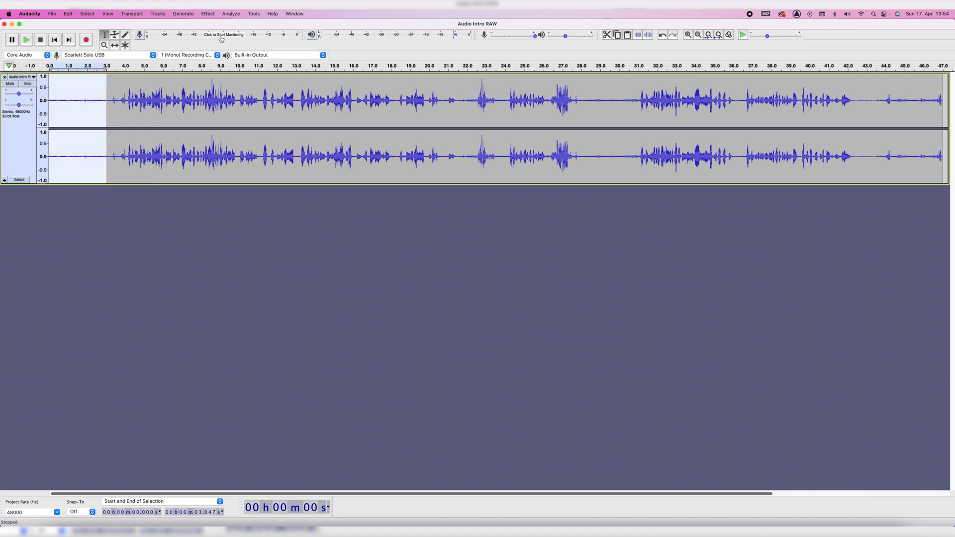
left_click(208, 13)
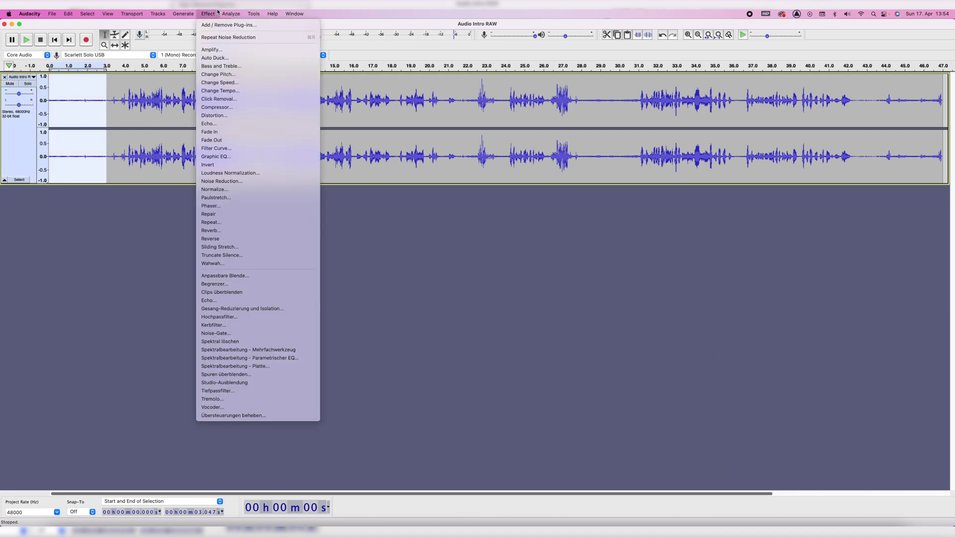
left_click(243, 184)
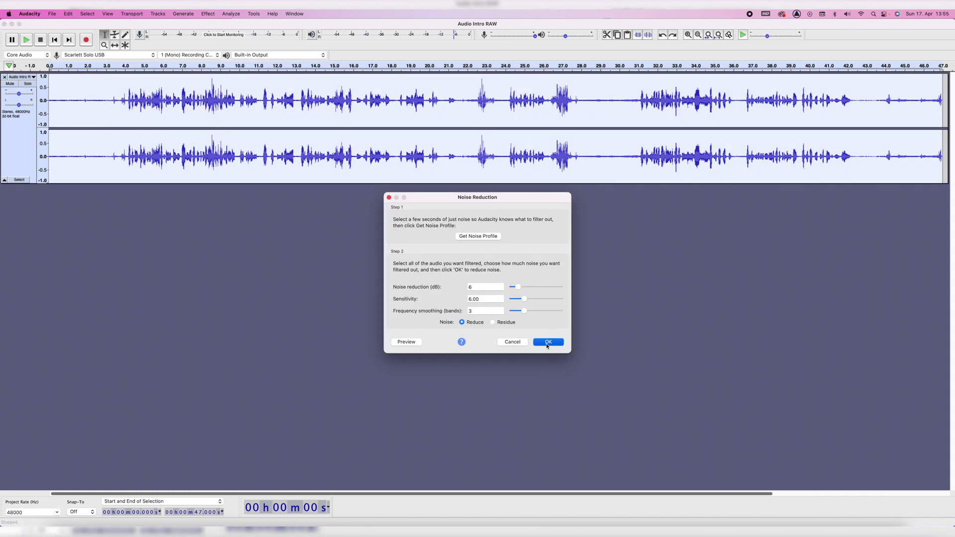
left_click(547, 342)
left_click(121, 101)
key("space")
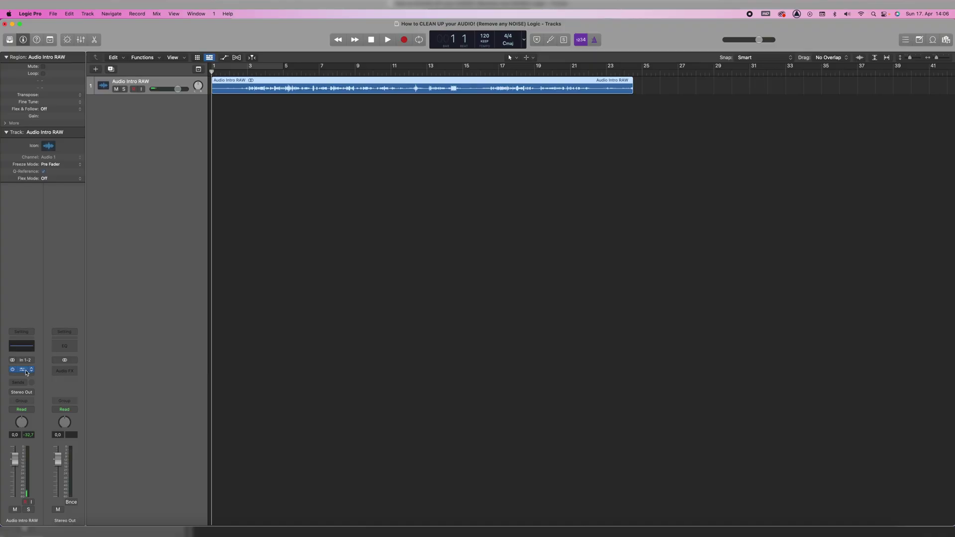
Add Waves Clarity Vx (s) to an Audio FX slot on Audio Intro RAW and start playback
left_click(26, 373)
left_click(25, 374)
left_click(23, 374)
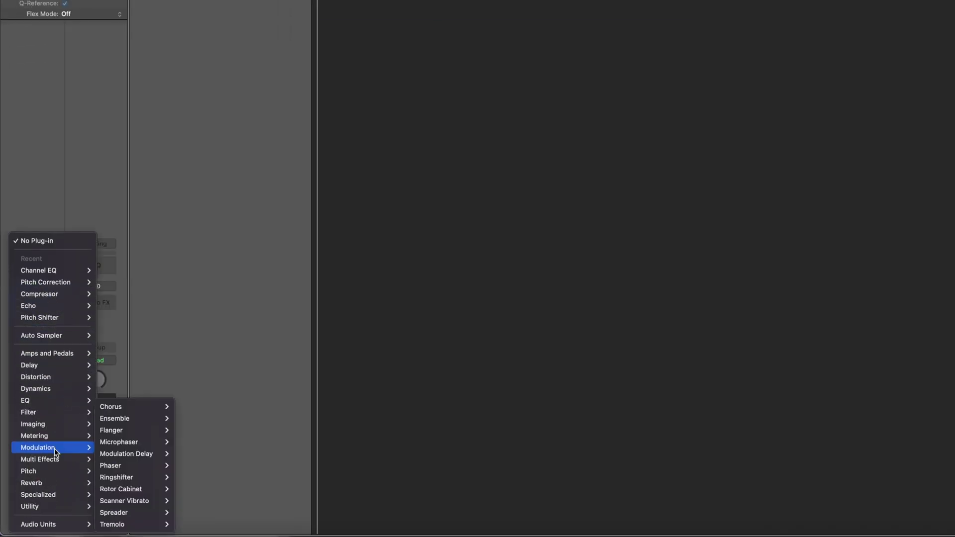
mouse_move(69, 525)
mouse_move(110, 526)
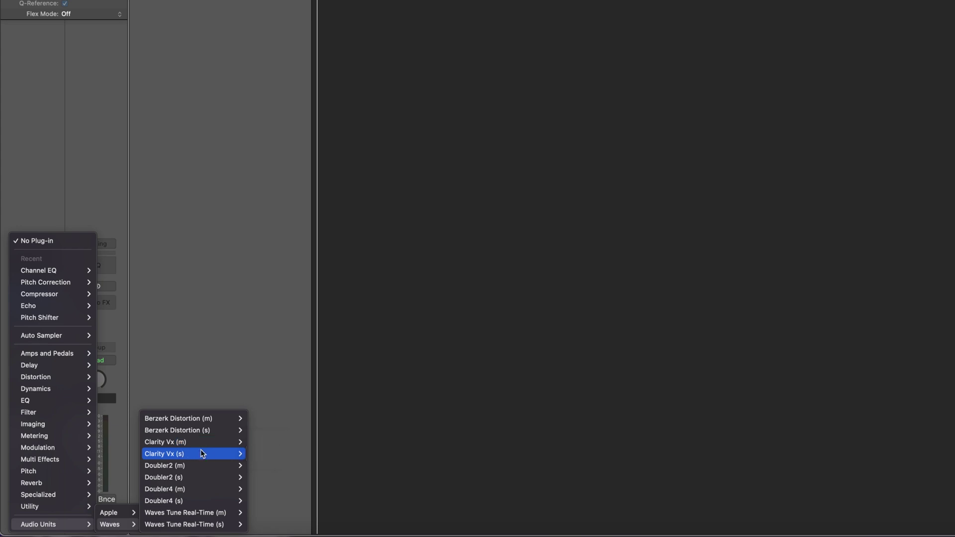
left_click(261, 453)
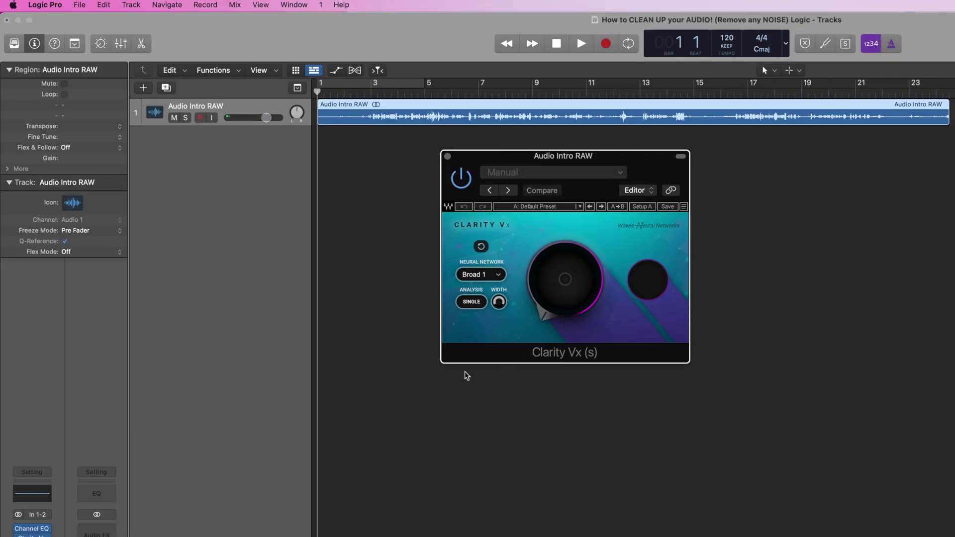
key("space")
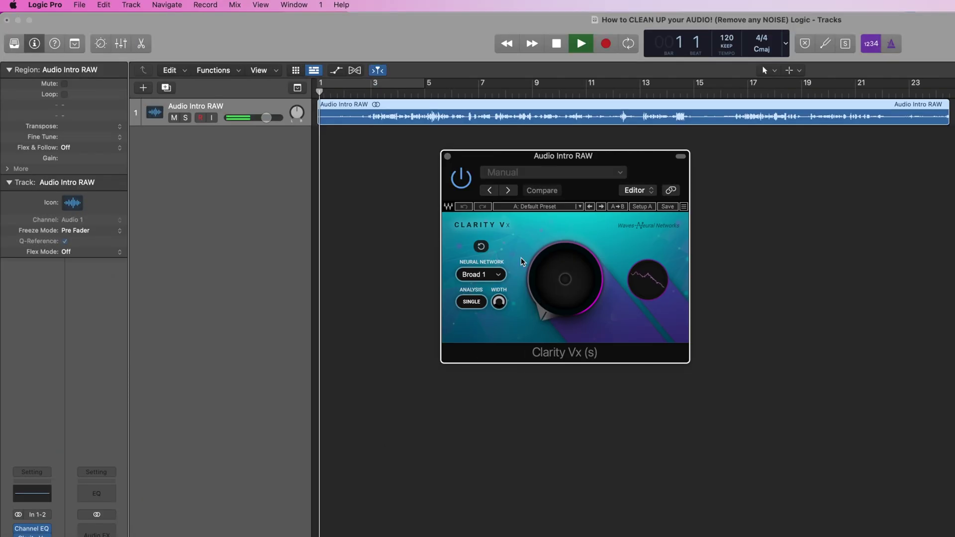
Push the Clarity Vx ambience knob up to about 80 while listening, then select the Broad 2 network
left_click_drag(565, 279, 565, 246)
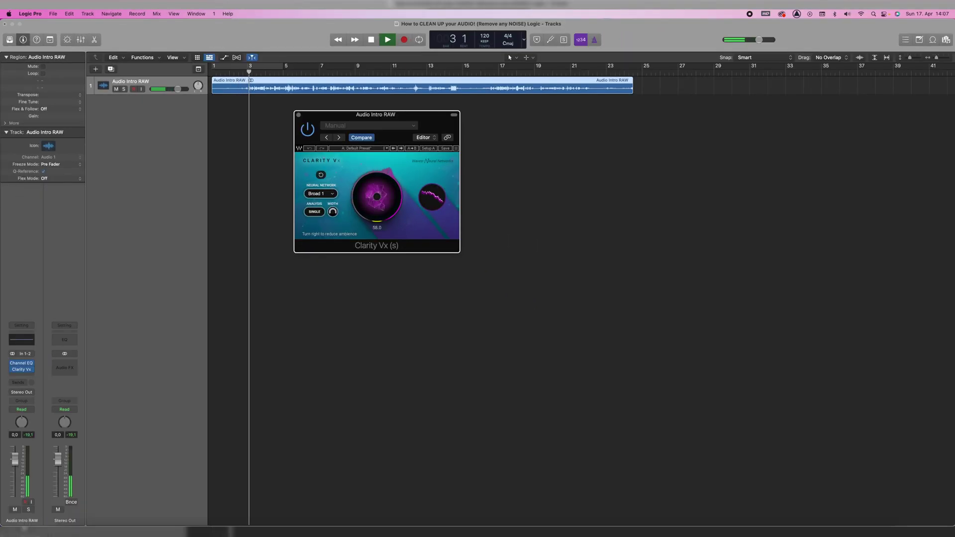
left_click_drag(377, 196, 377, 194)
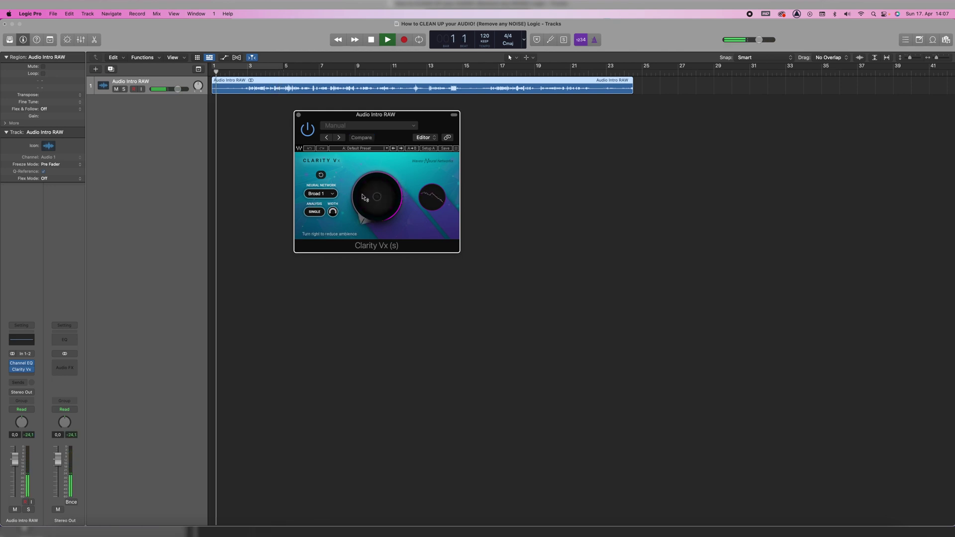
left_click_drag(376, 196, 376, 182)
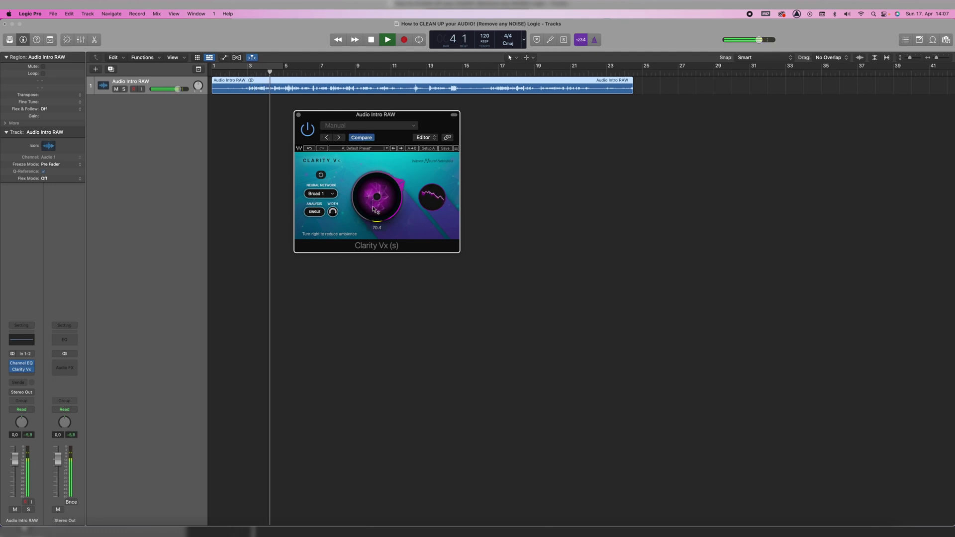
left_click_drag(376, 182, 377, 177)
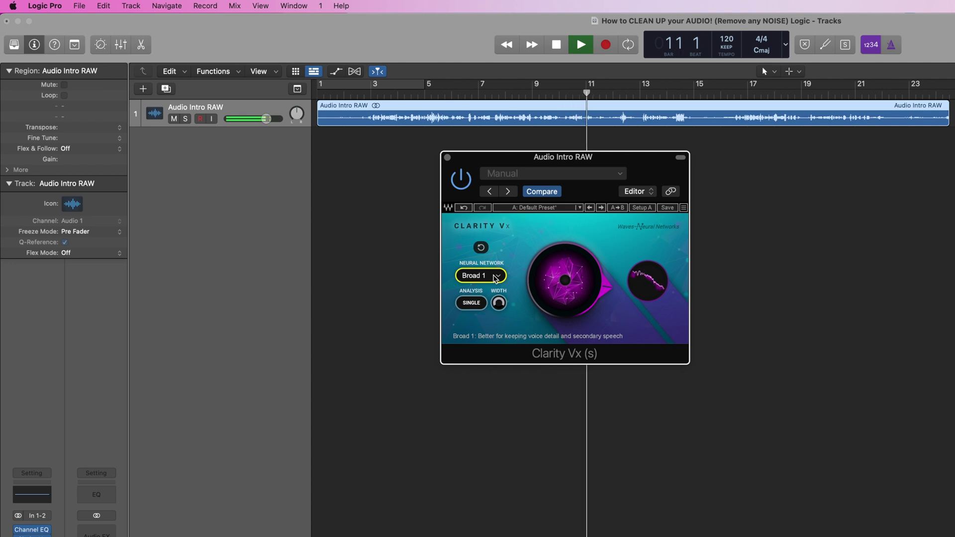
left_click(495, 276)
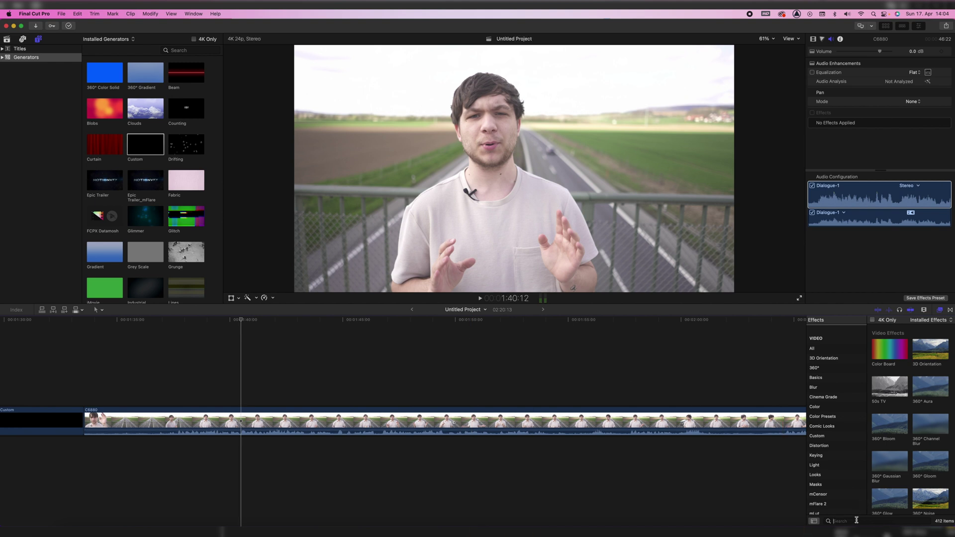
Search the Effects browser for 'clarit' to list the Clarity Vx effects
left_click(855, 520)
type("clarity")
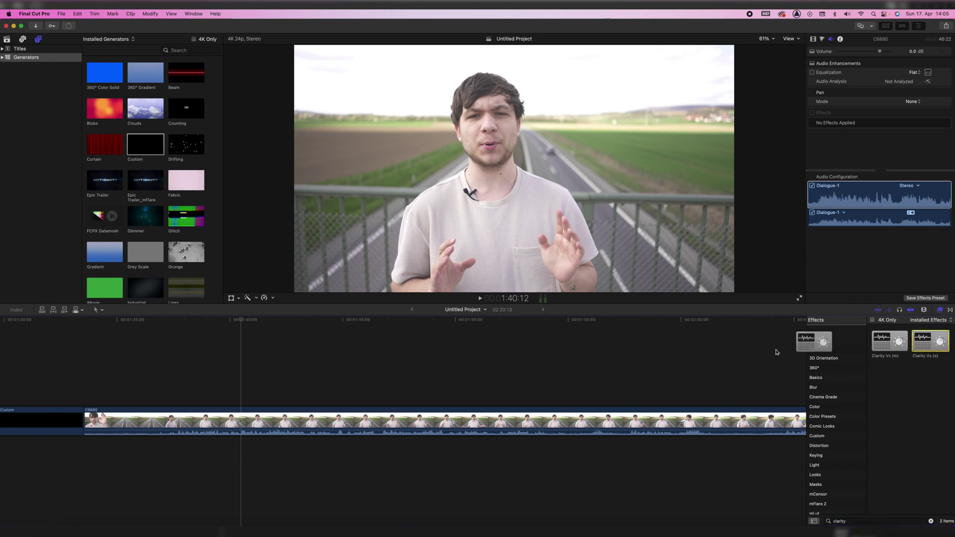
Add Clarity Vx (s) to the timeline clip, then open and close its controls from the Audio inspector
left_click(403, 411)
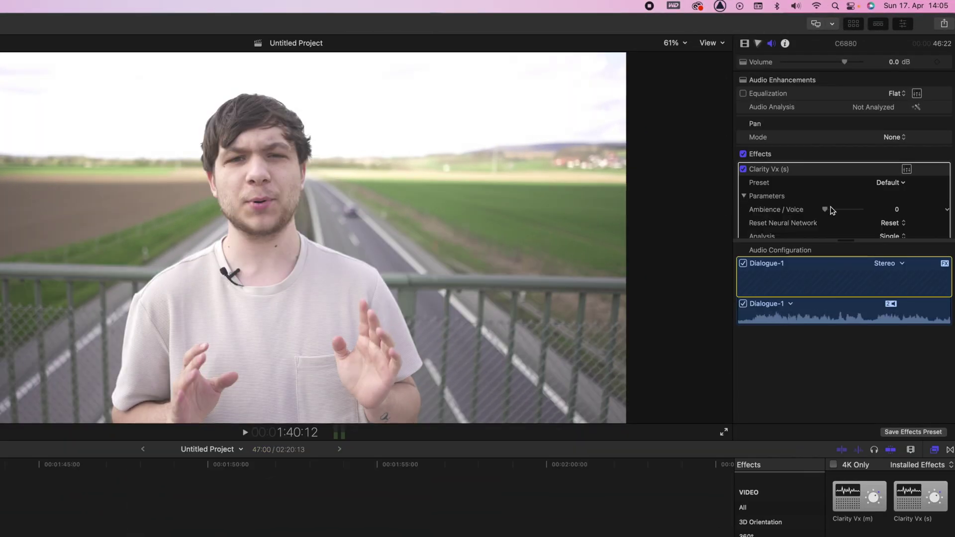
scroll(897, 193, "down", 2)
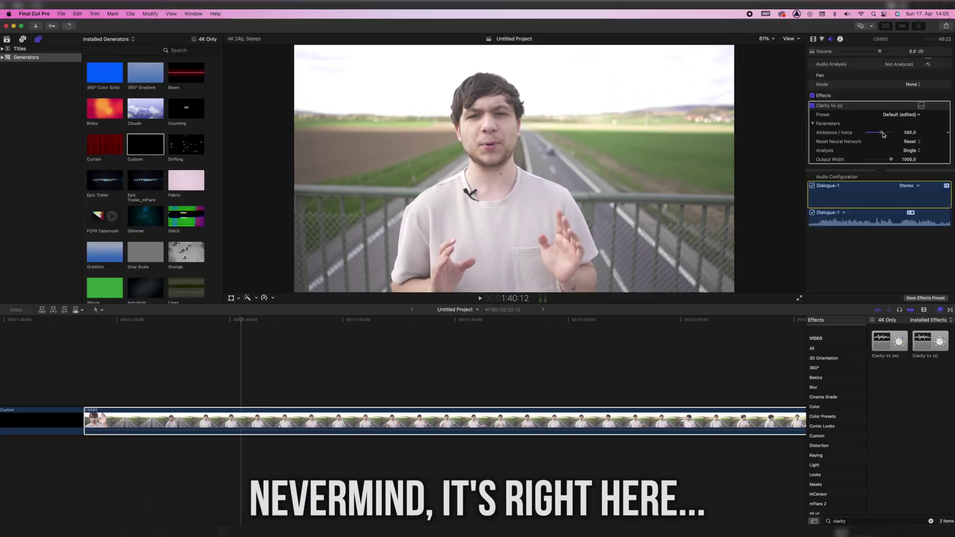
left_click(907, 143)
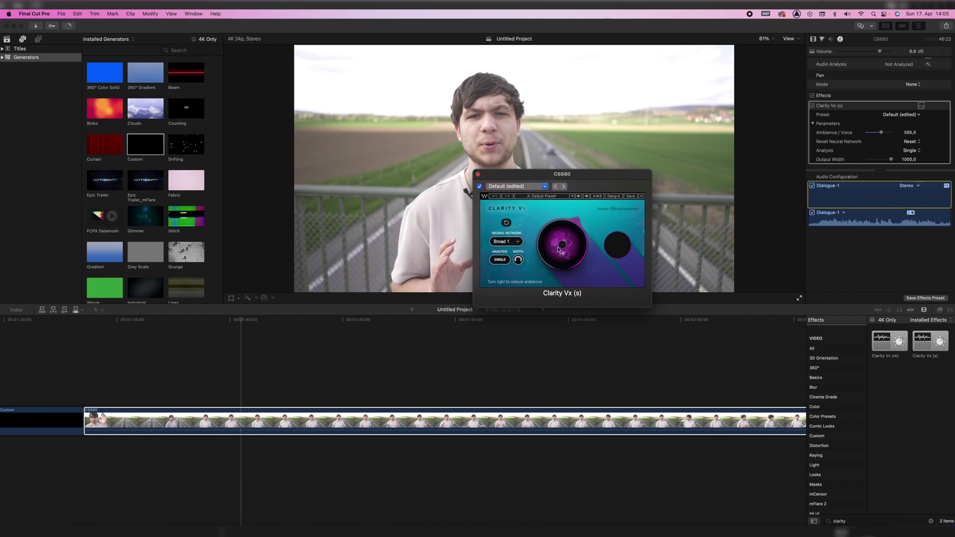
left_click(478, 175)
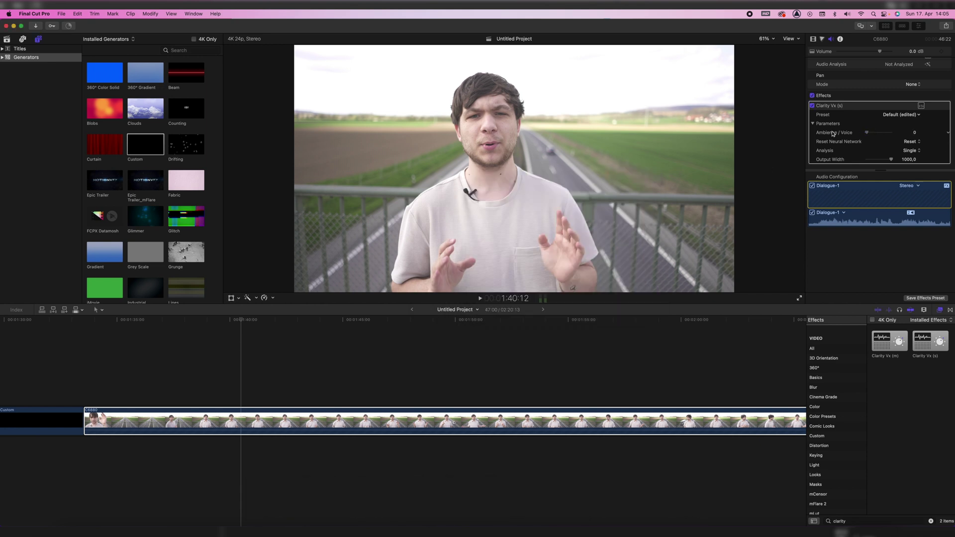